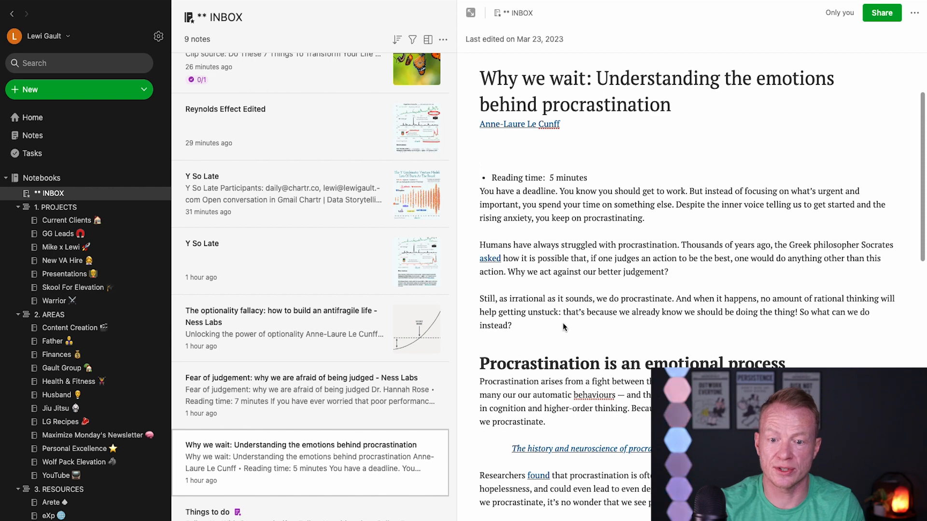
- Select the note text from the Reading time bullet to 'instead?' and choose Encrypt Selected Text
click(595, 311)
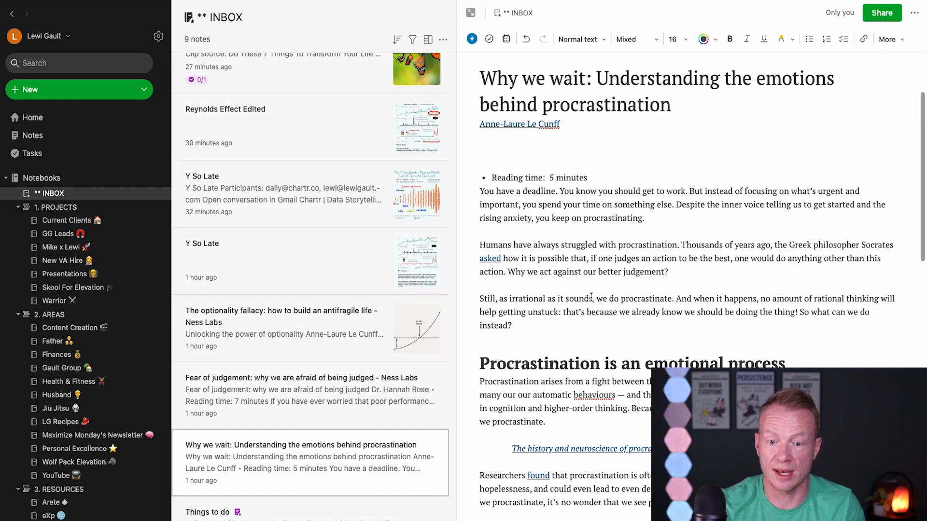
key(ctrl+a)
click(576, 312)
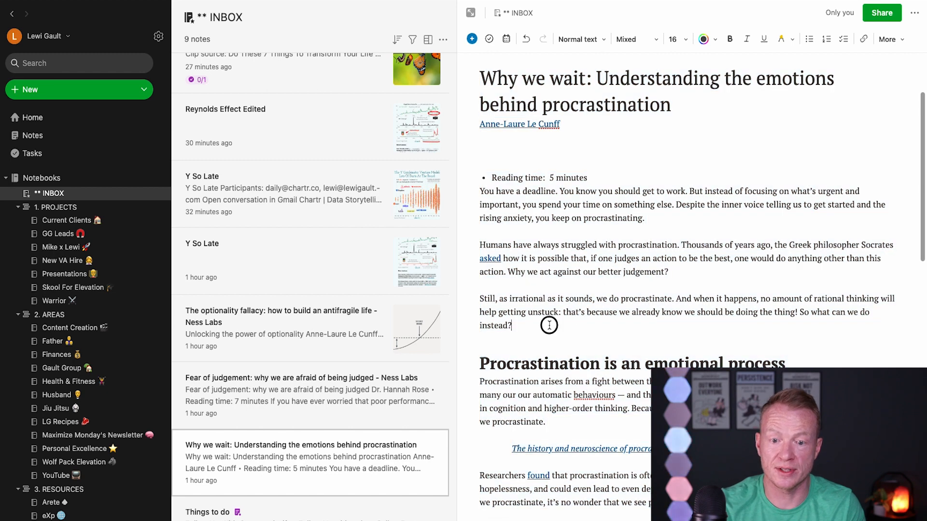
drag(548, 325, 484, 177)
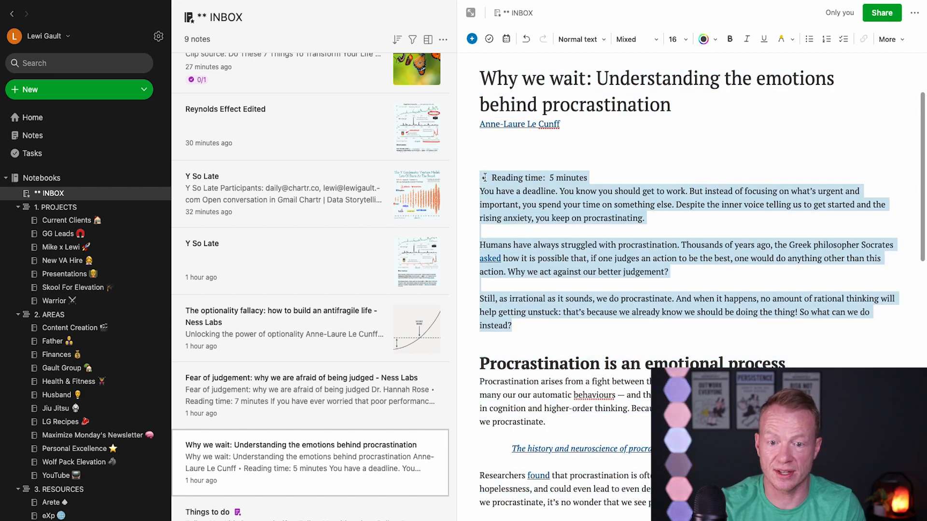
right_click(554, 199)
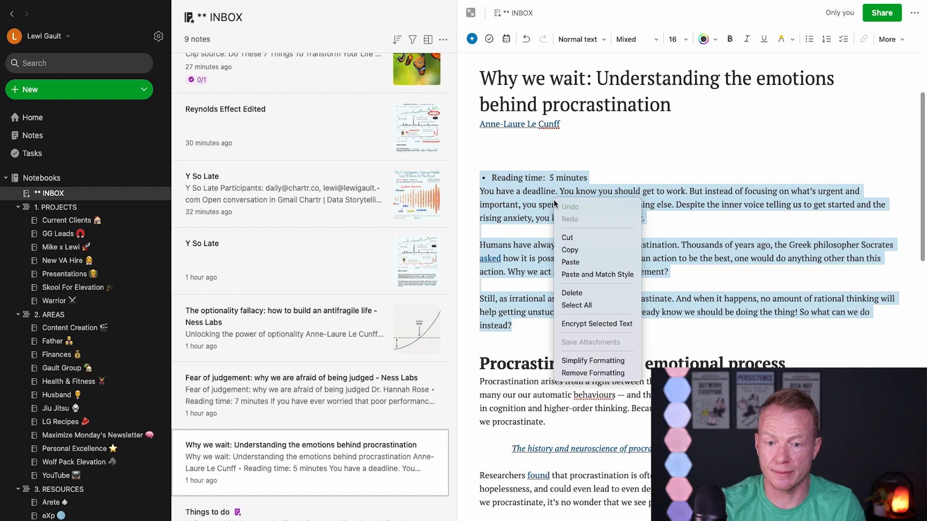
click(593, 325)
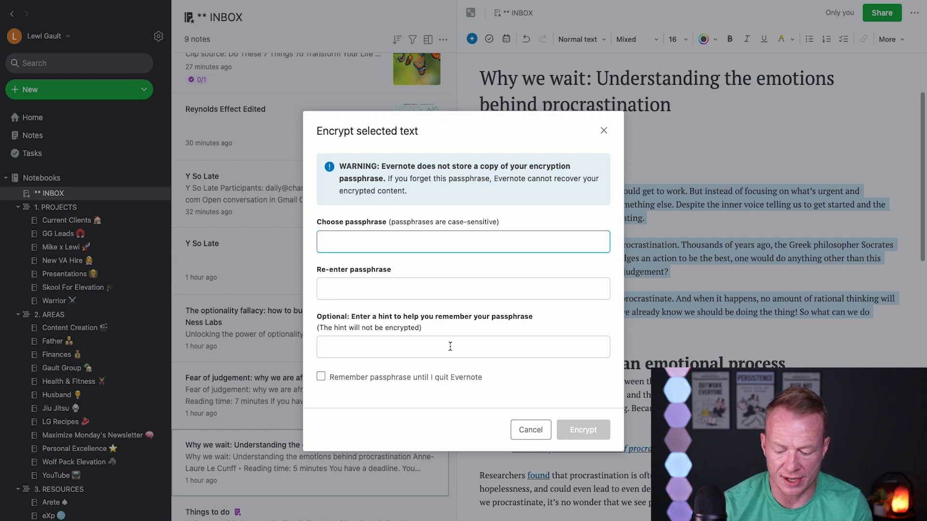
- Enter the encryption passphrase and its confirmation
text(aa)
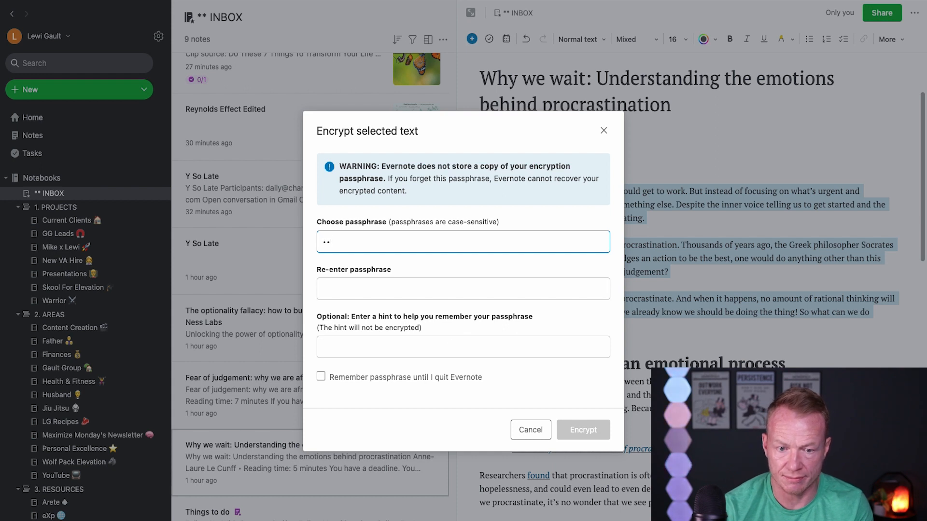
text(aaaaaa)
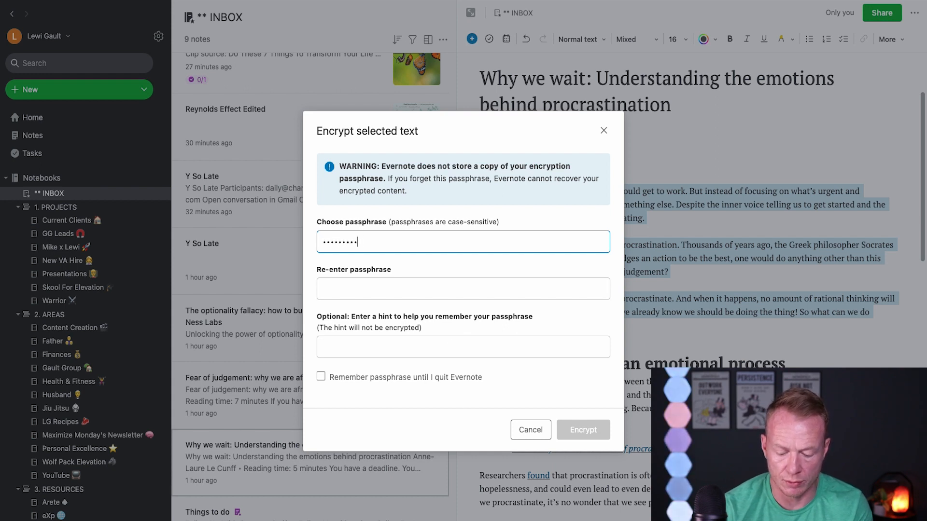
click(417, 285)
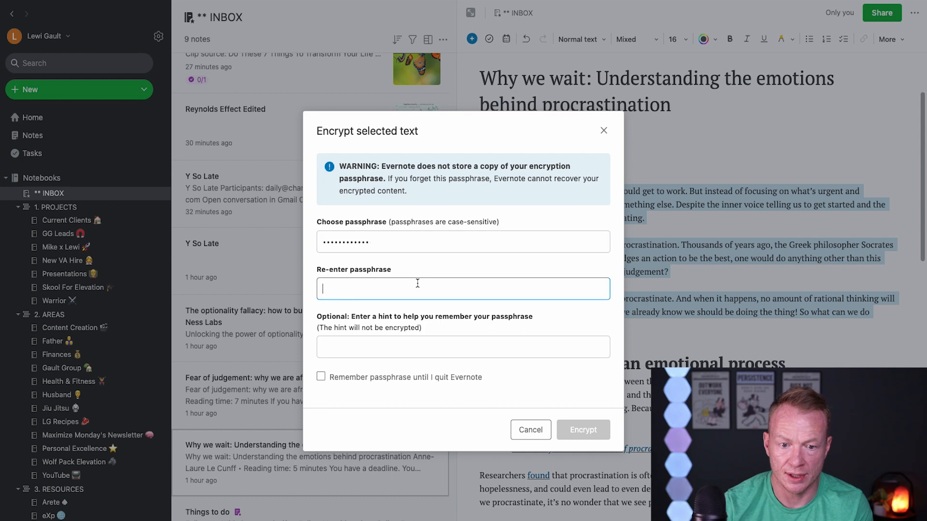
text(aaaaa)
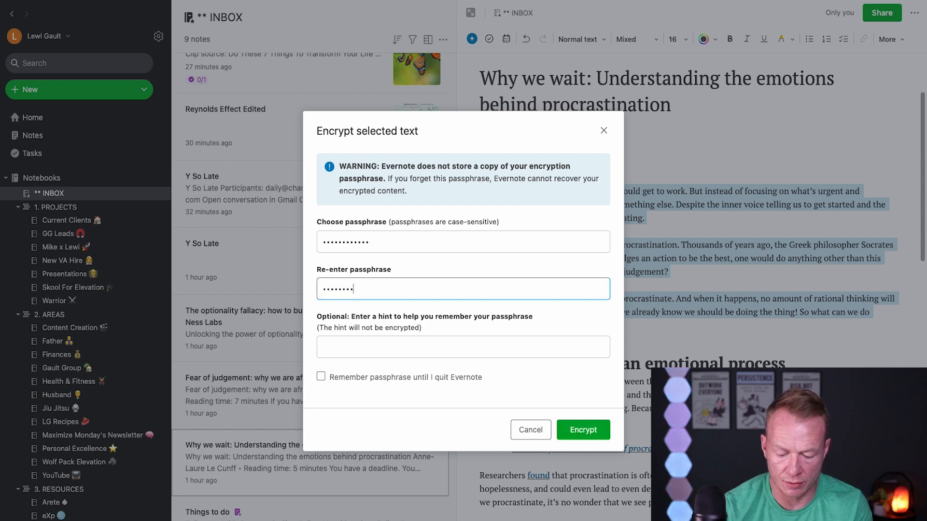
text(a)
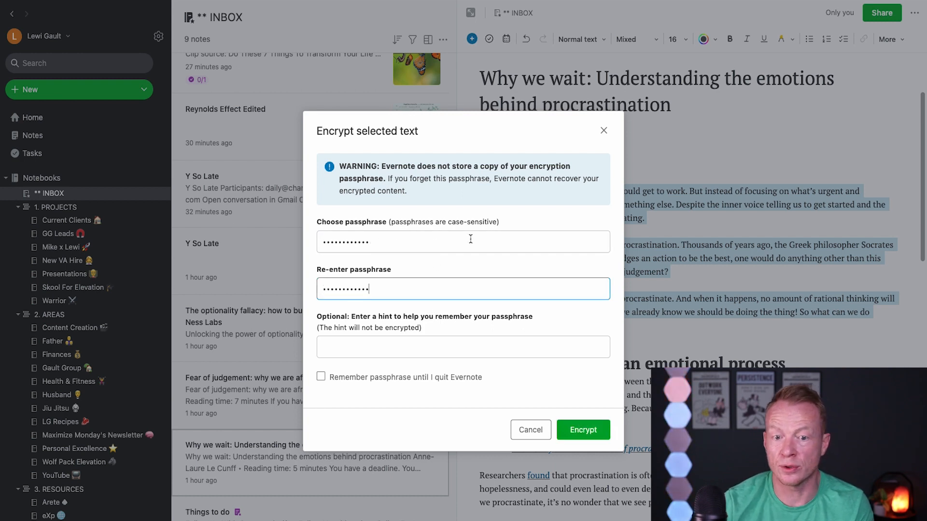
- Add a passphrase hint and encrypt the selected opening paragraphs
click(379, 344)
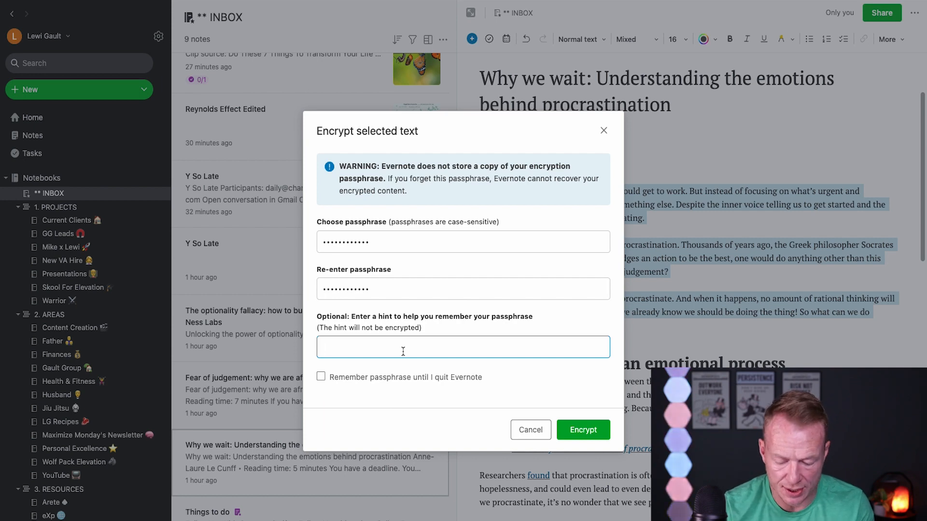
text(vernote numbers)
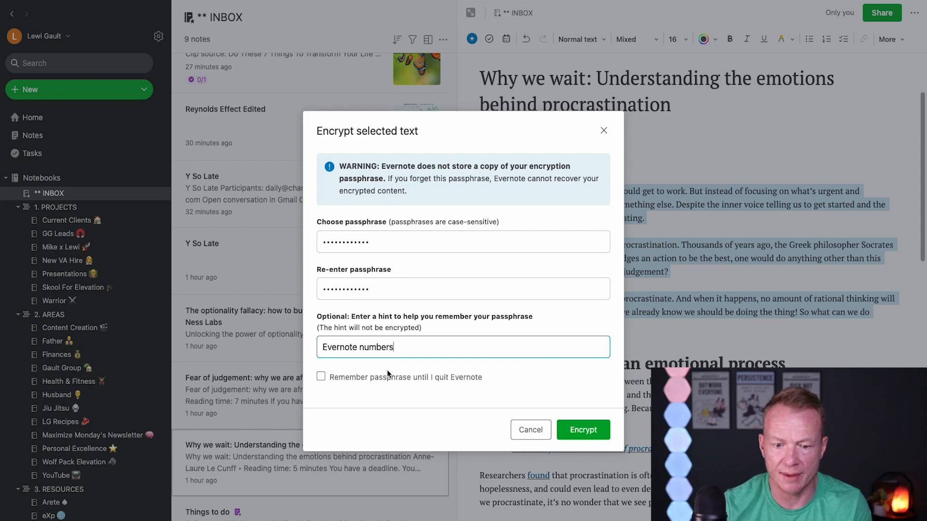
click(584, 430)
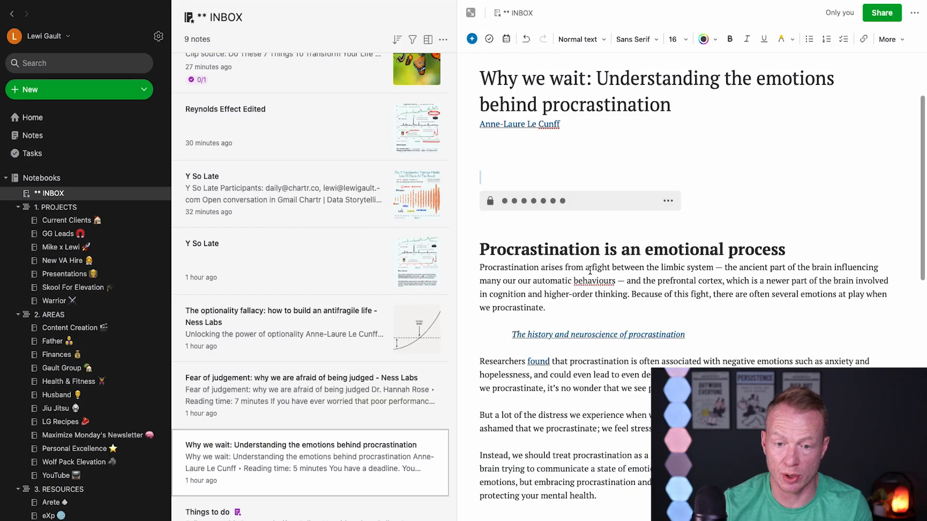
click(296, 394)
- Return to the top of the Why we wait note and show the encrypted block's reveal and decrypt options
click(297, 326)
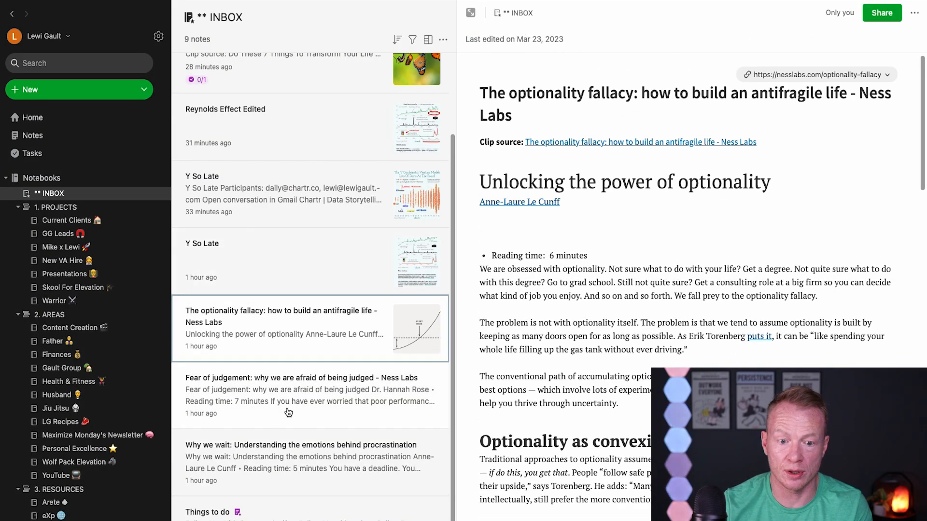
click(288, 412)
click(298, 454)
scroll(611, 343, down, 5)
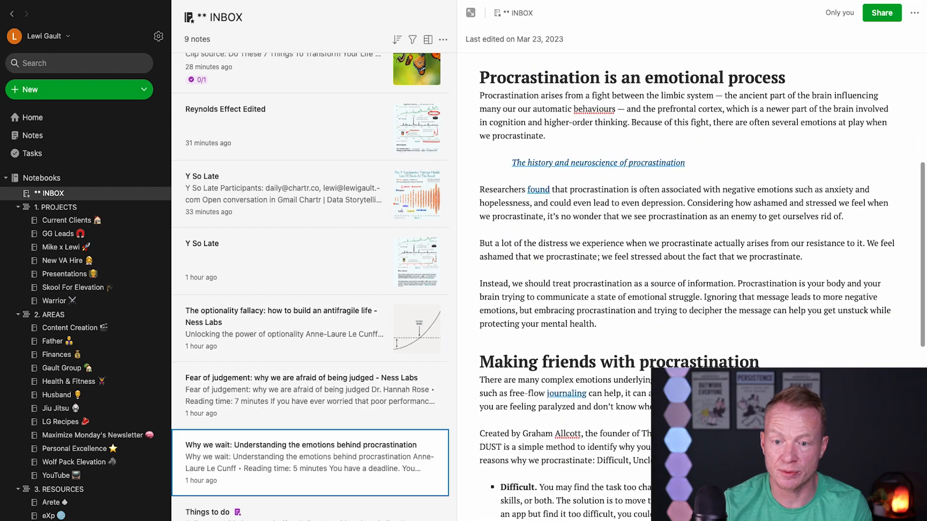
scroll(600, 265, up, 5)
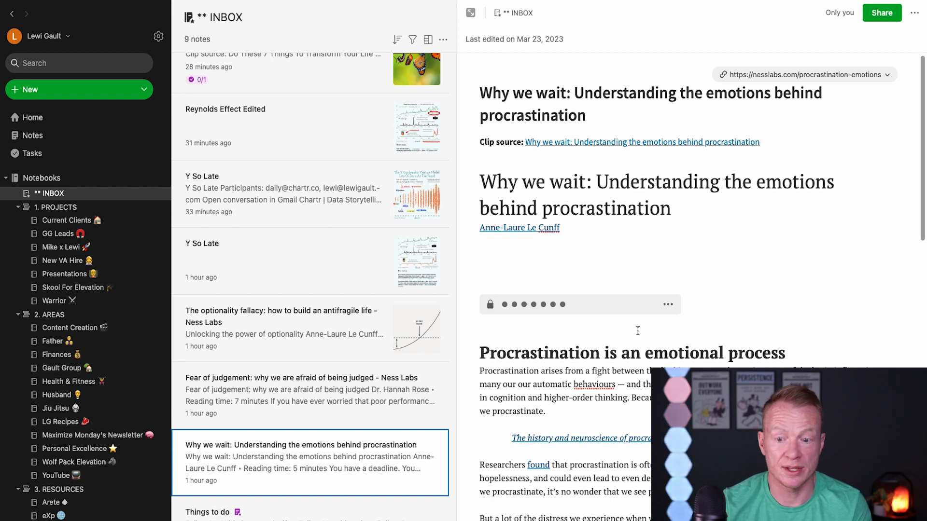
click(667, 306)
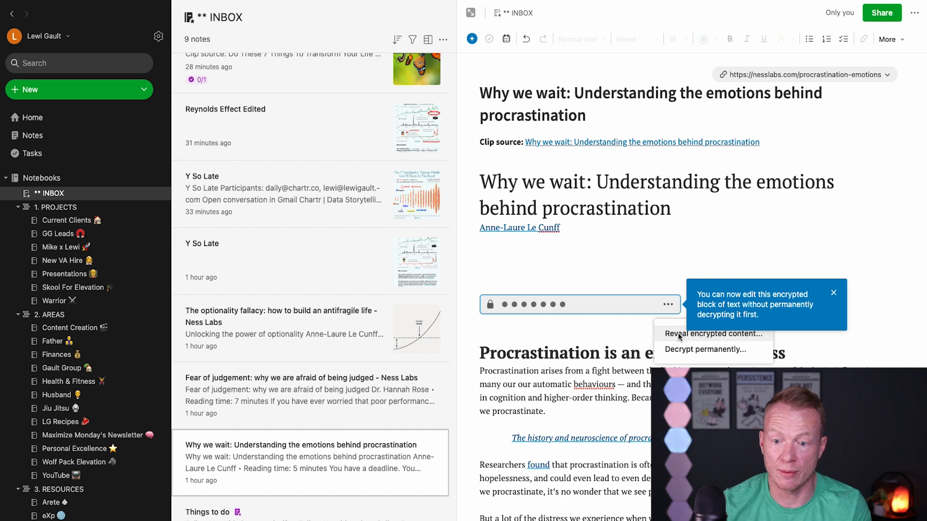
click(834, 293)
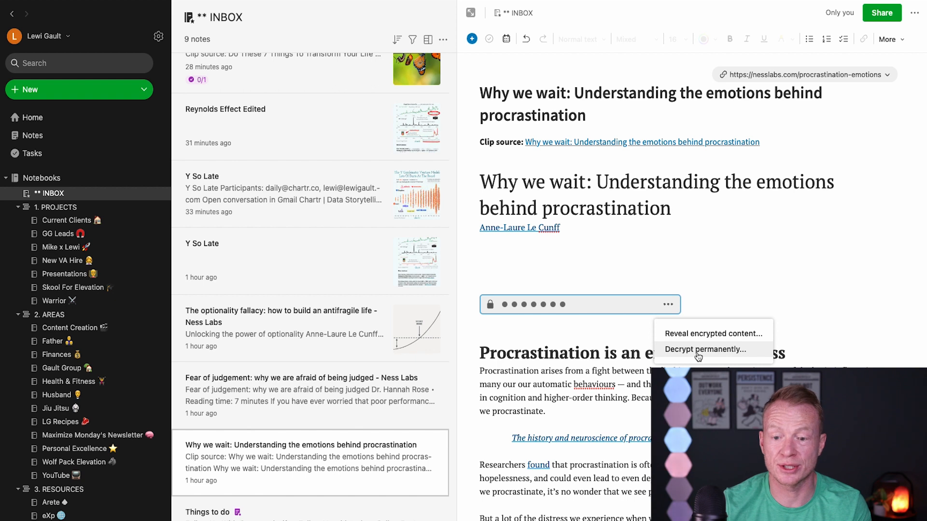
- Reveal the encrypted opening paragraphs using the passphrase
click(713, 334)
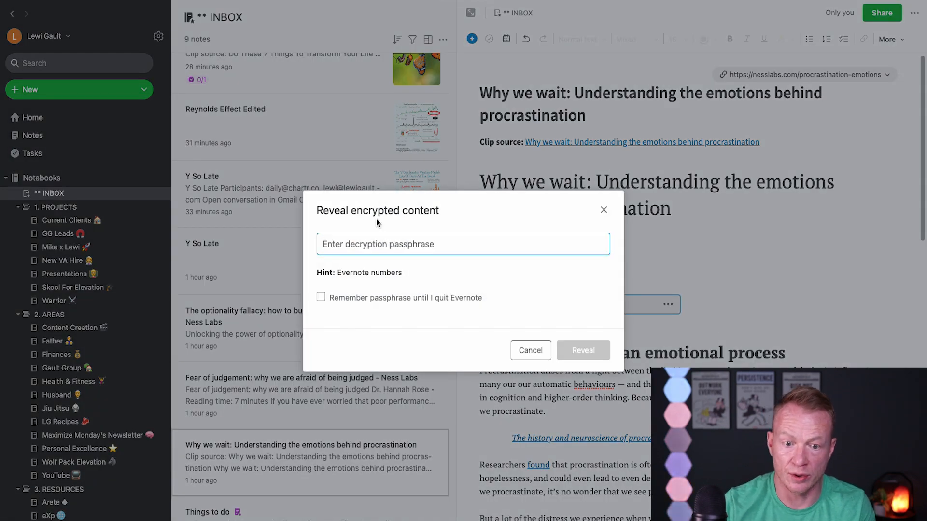
text(1••••)
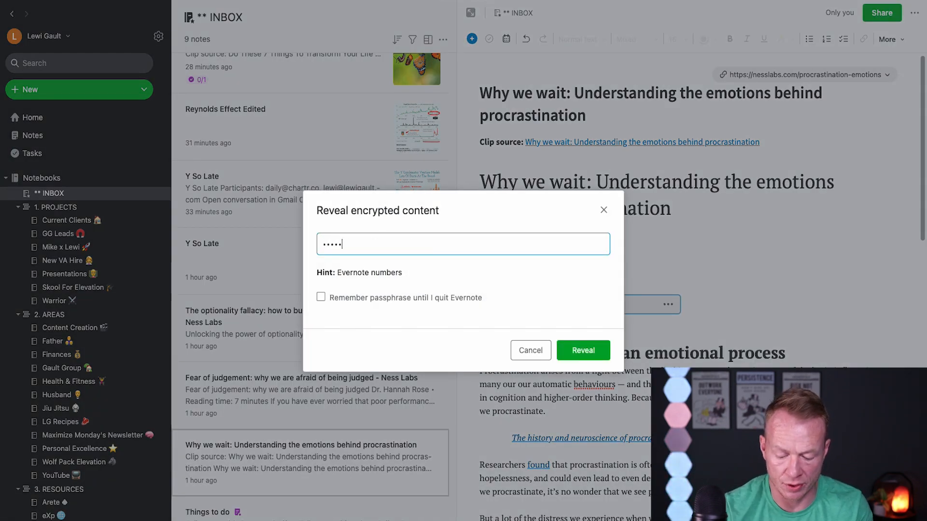
text(•••••••)
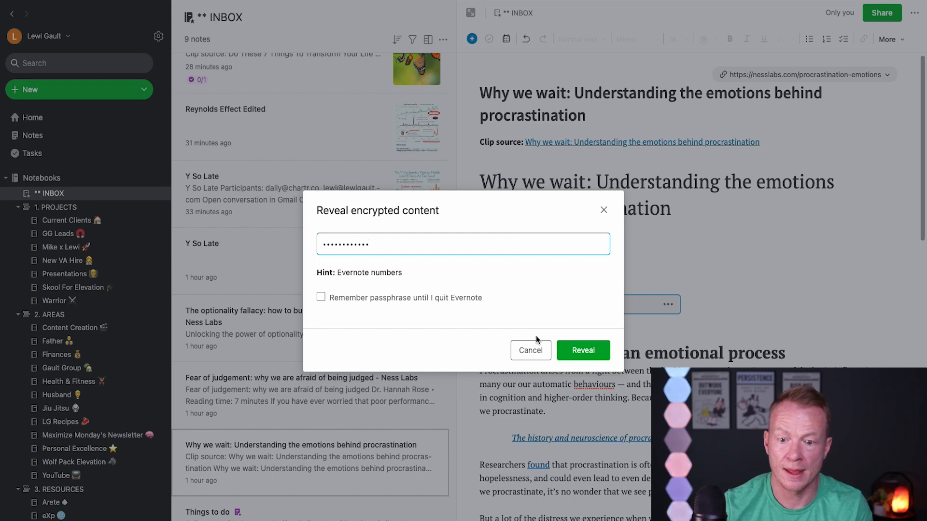
click(587, 353)
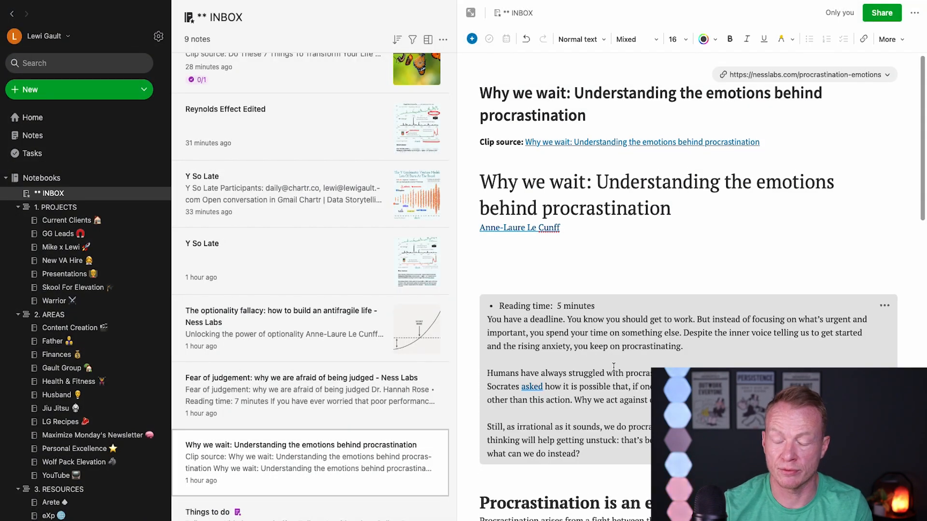
- Hide the revealed paragraphs again behind the encrypted block
scroll(614, 367, down, 1)
click(596, 459)
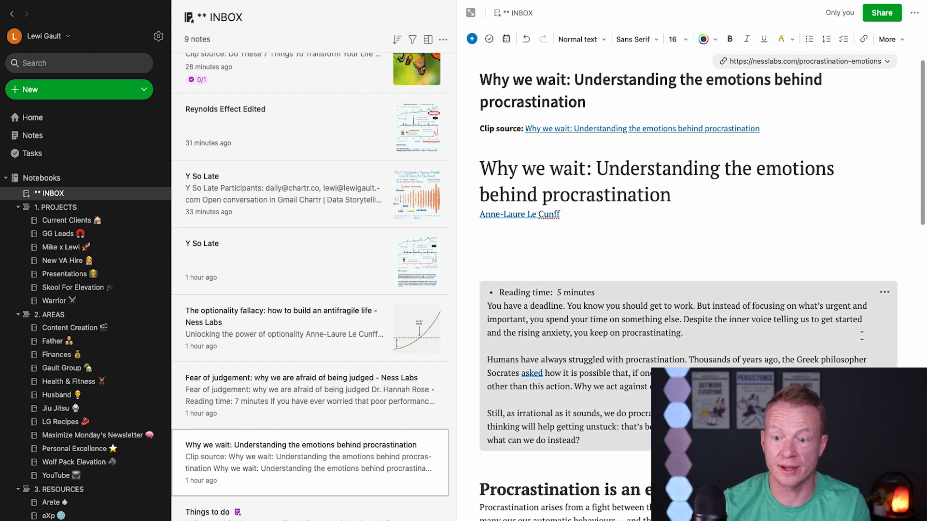
click(886, 294)
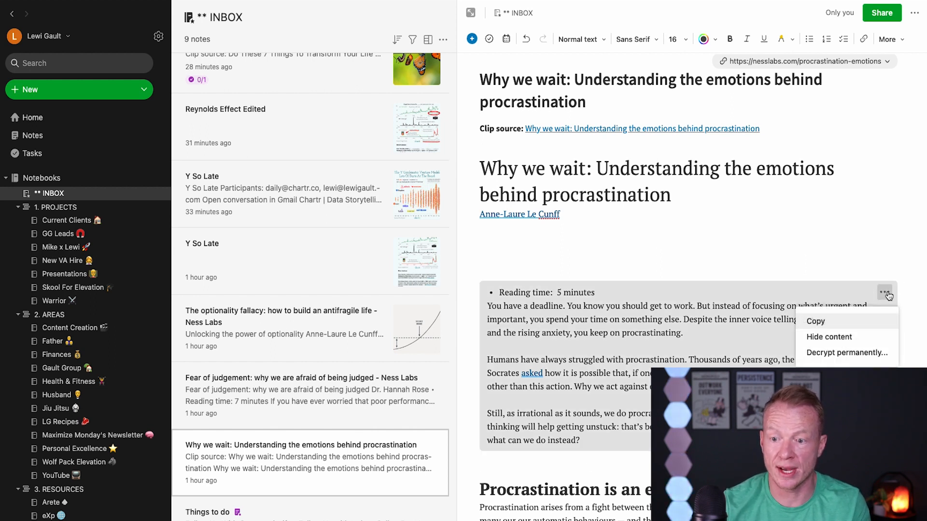
click(837, 343)
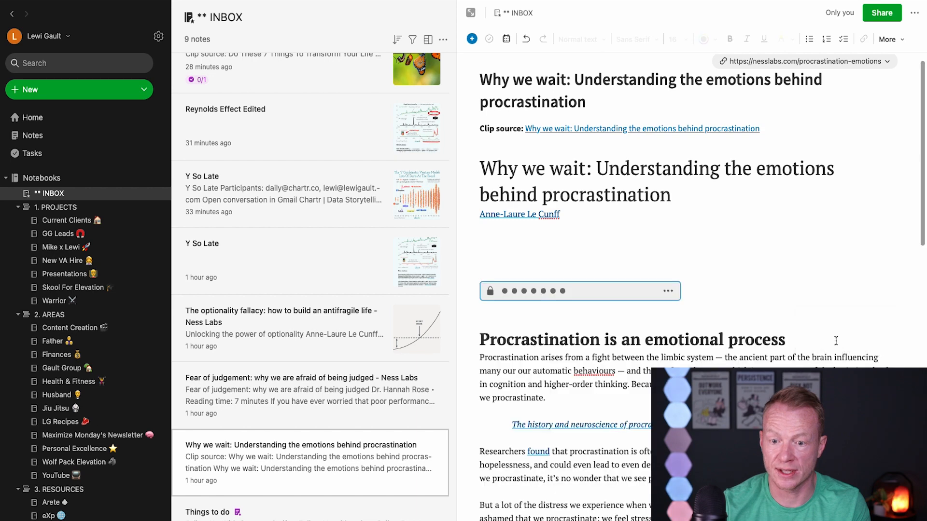
click(668, 293)
- Permanently decrypt the opening paragraphs, re-entering the passphrase after the first attempt is rejected
click(706, 332)
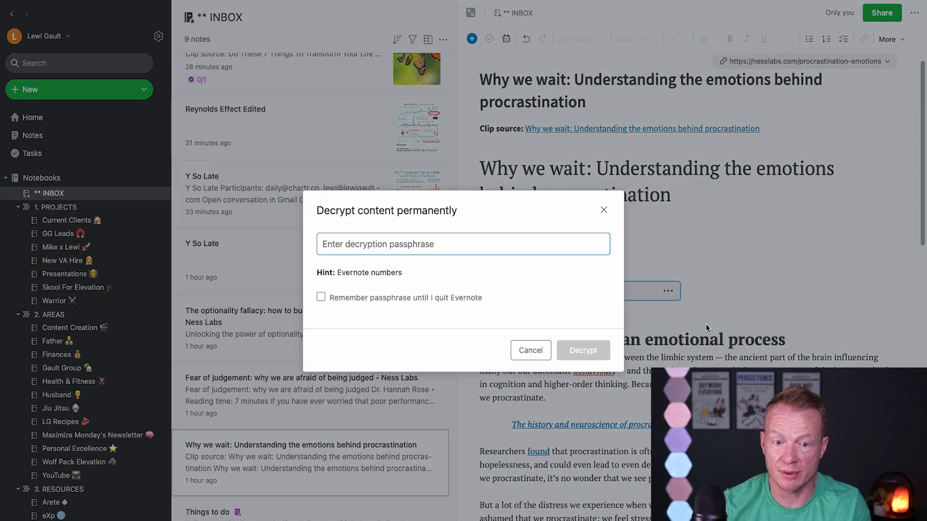
text(••)
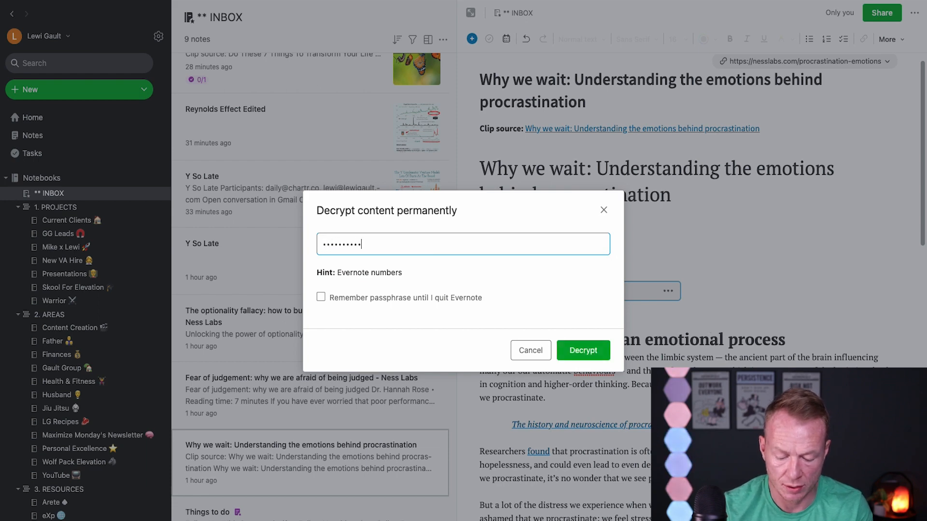
key(Return)
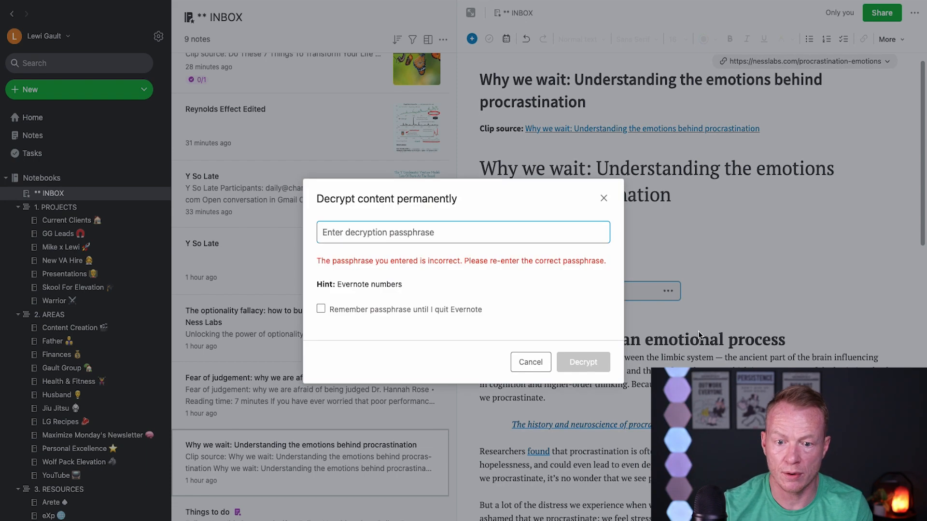
text(••••••••)
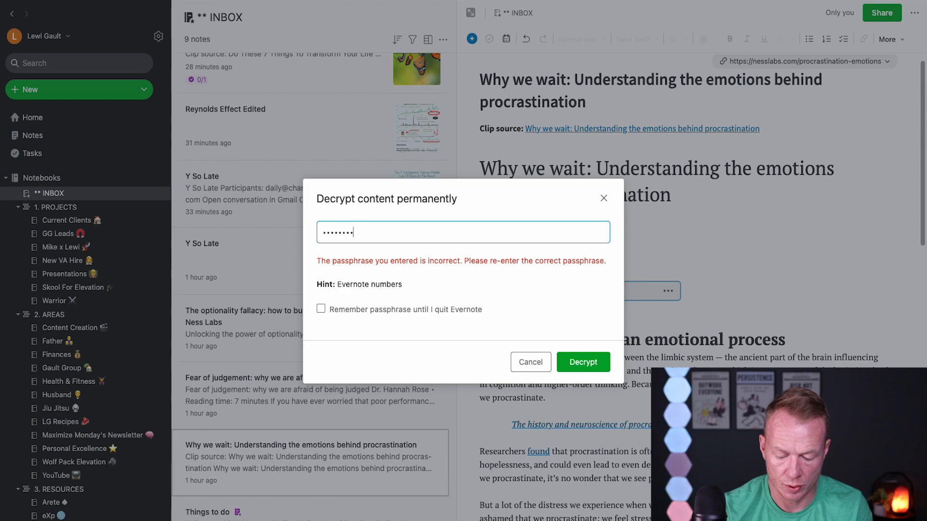
key(Return)
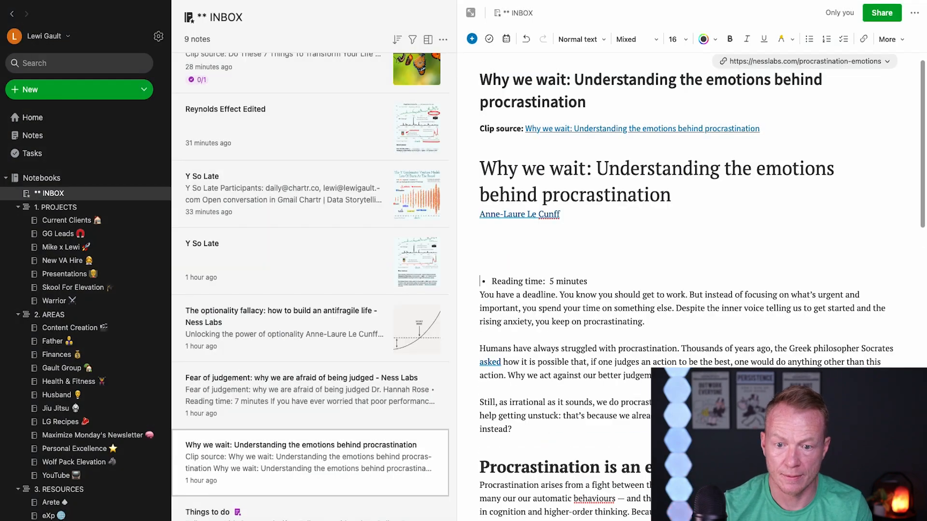
scroll(608, 378, down, 5)
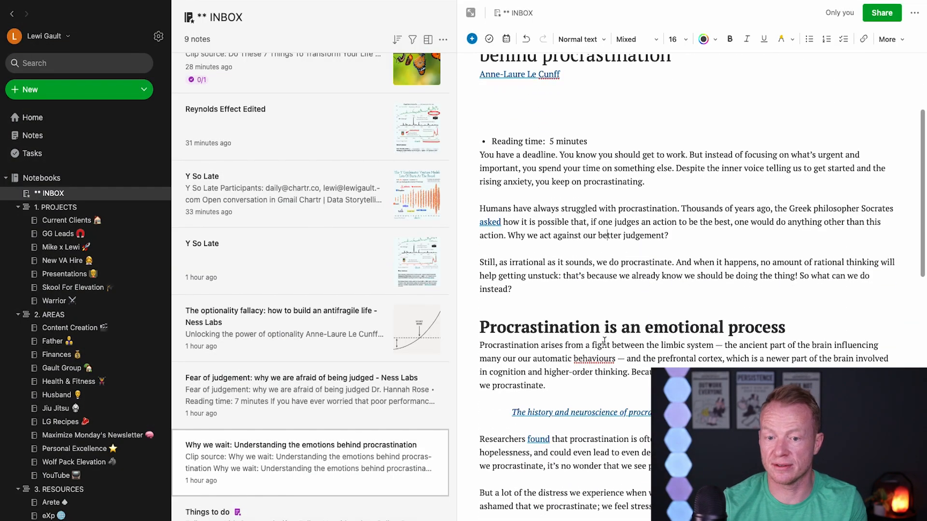
click(322, 397)
click(315, 316)
click(321, 463)
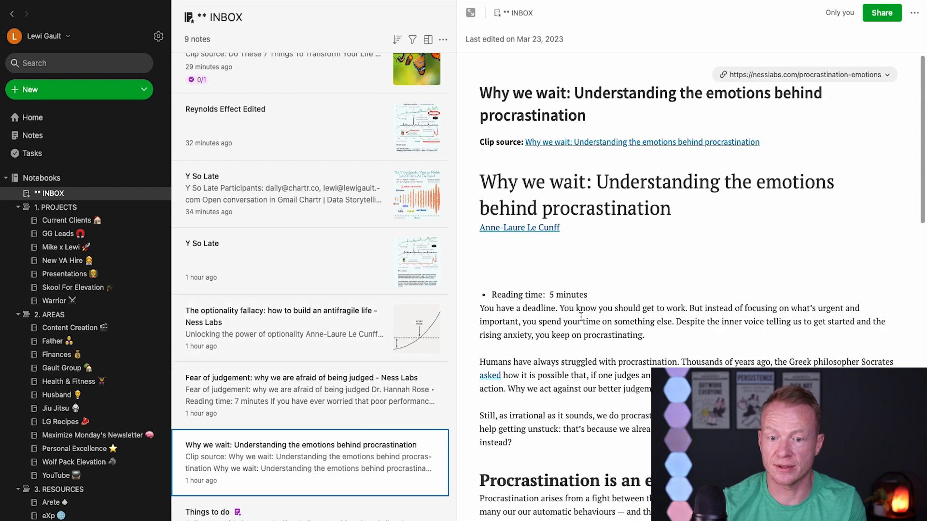
scroll(587, 349, down, 1)
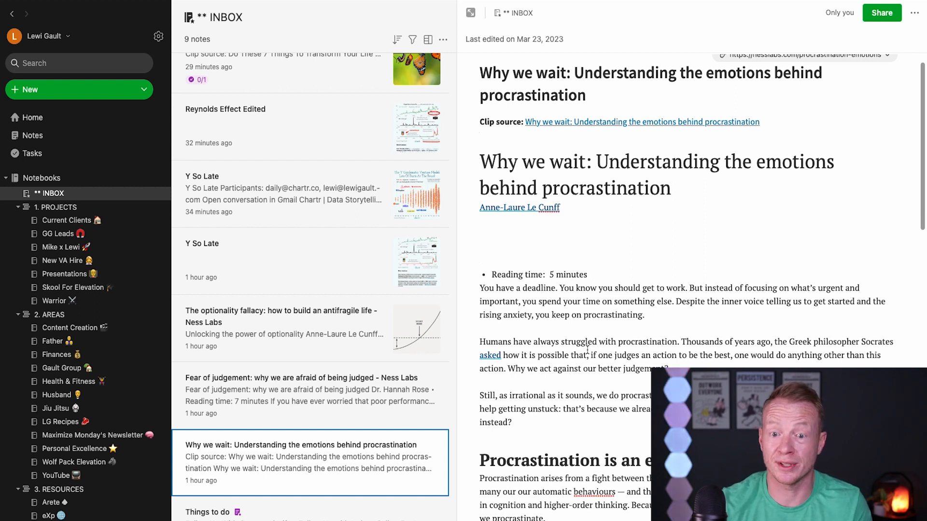
scroll(598, 341, down, 1)
scroll(598, 340, down, 2)
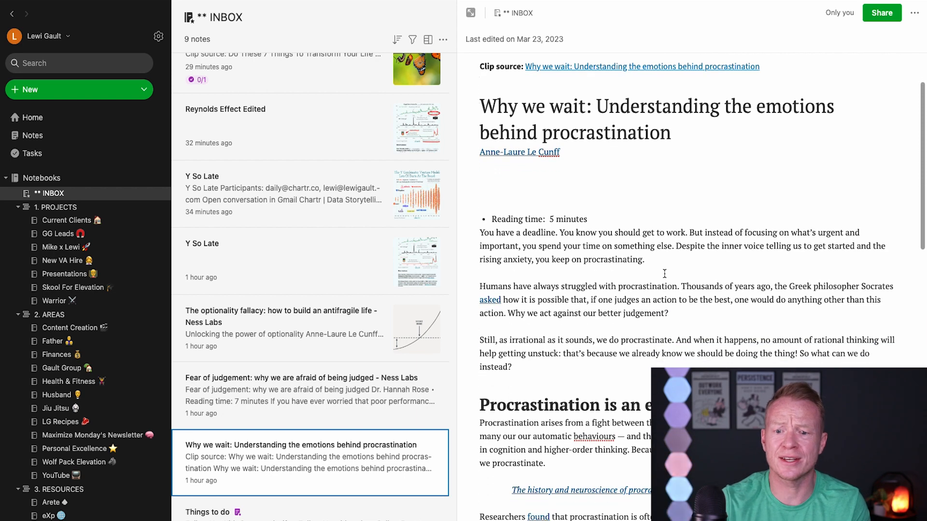
click(661, 268)
drag(661, 268, 500, 215)
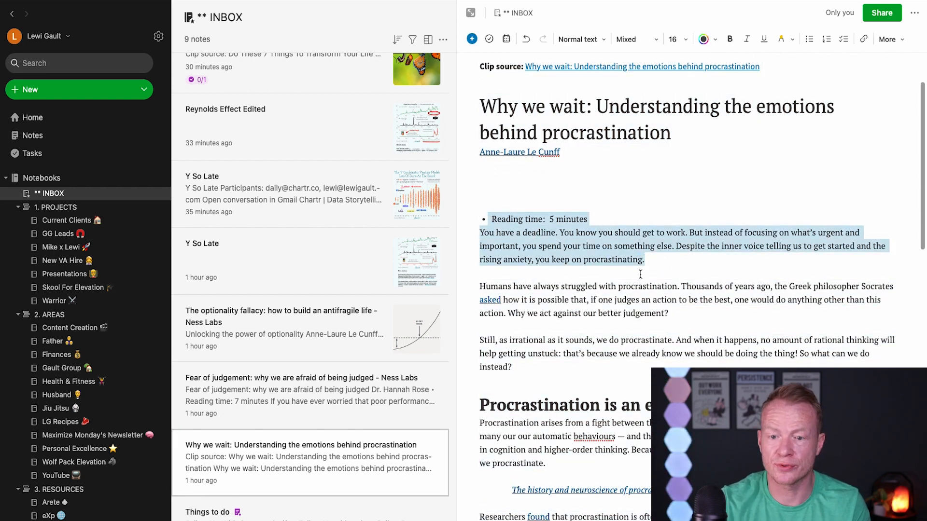
click(667, 264)
scroll(657, 267, up, 2)
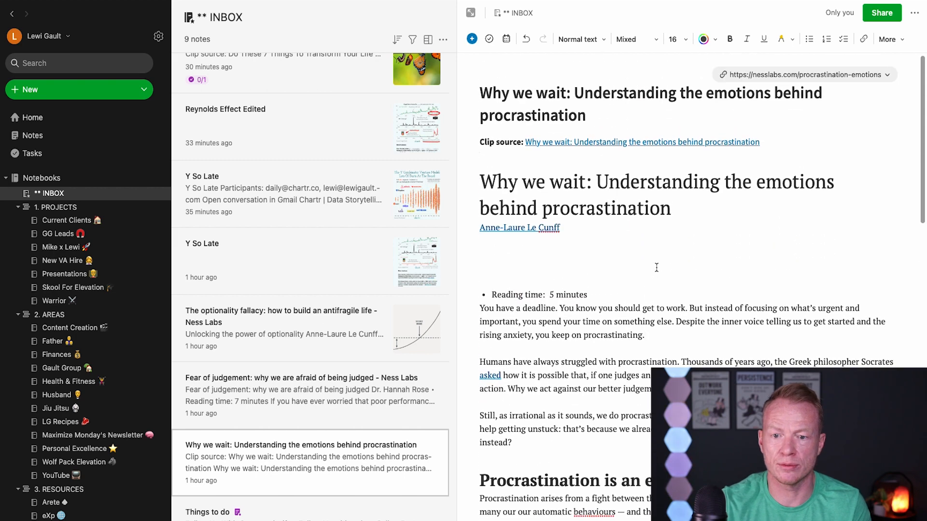
scroll(657, 267, down, 1)
scroll(657, 267, up, 1)
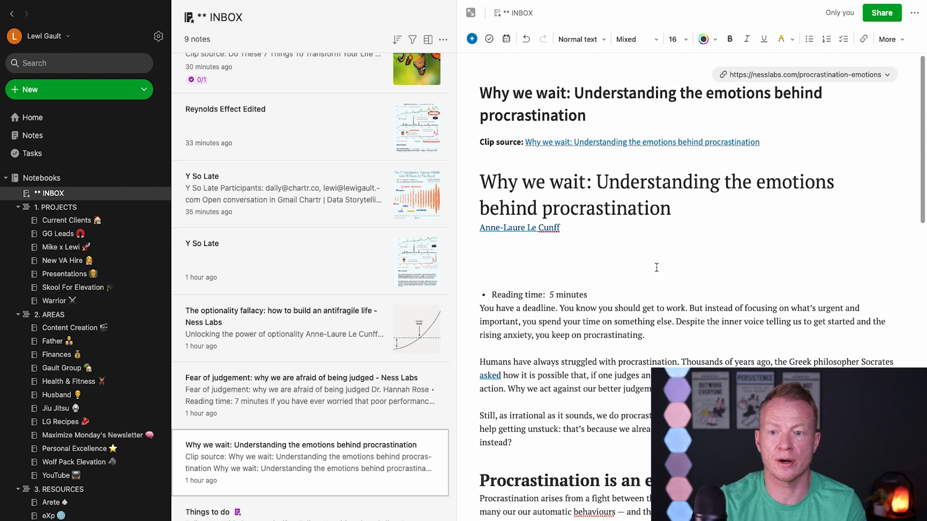